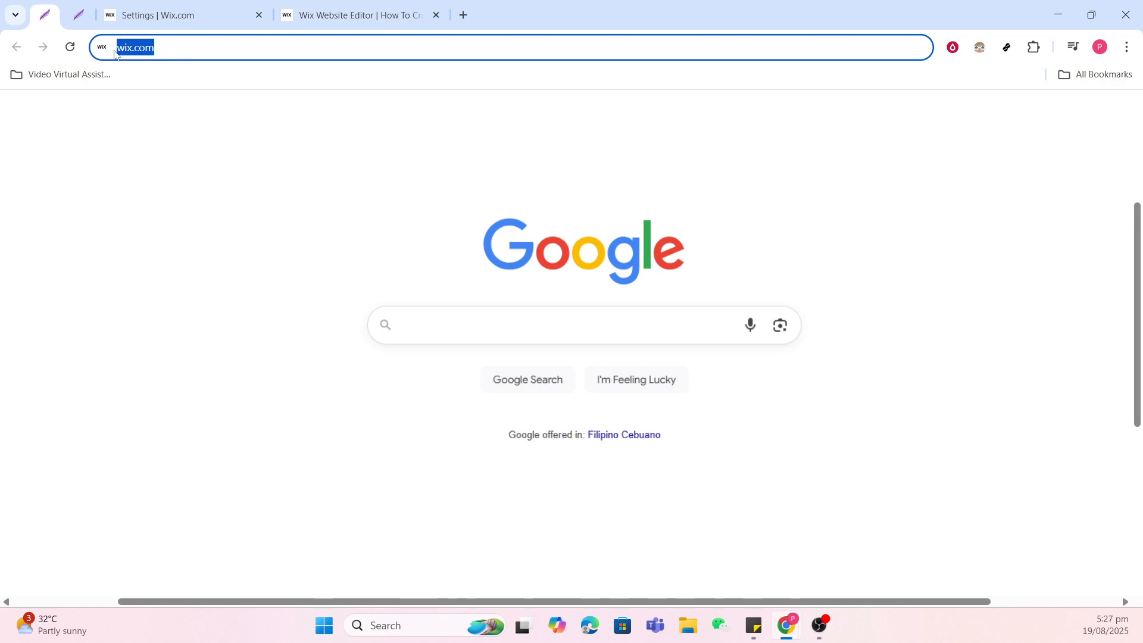
Open the Shipping, delivery & fulfillment settings from the Wix site dashboard's settings page
left_click(79, 15)
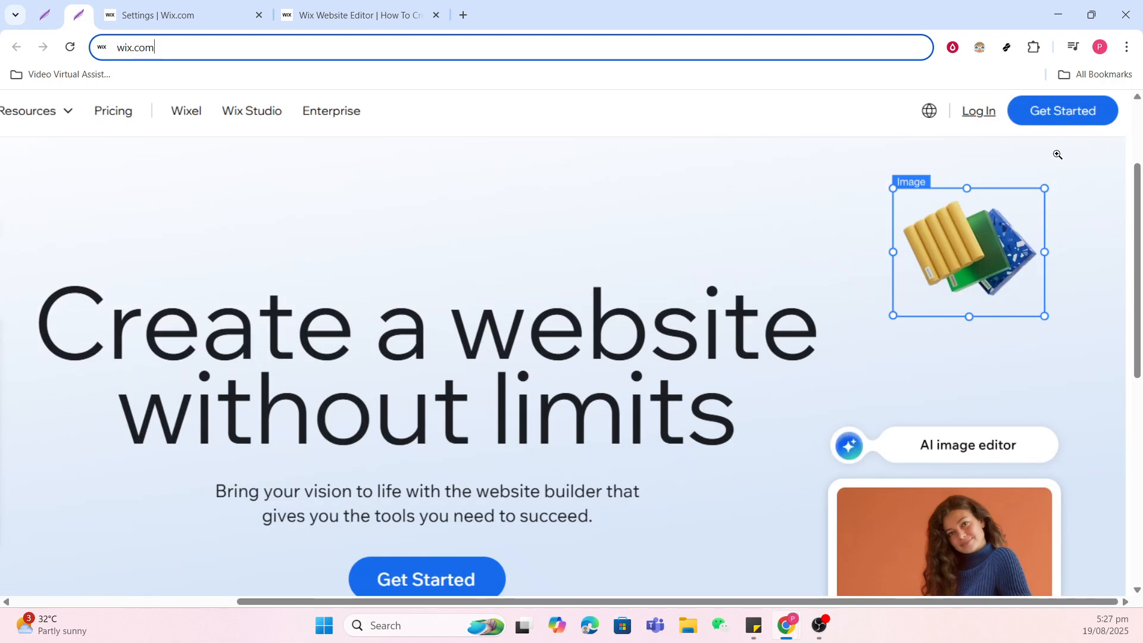
left_click(171, 13)
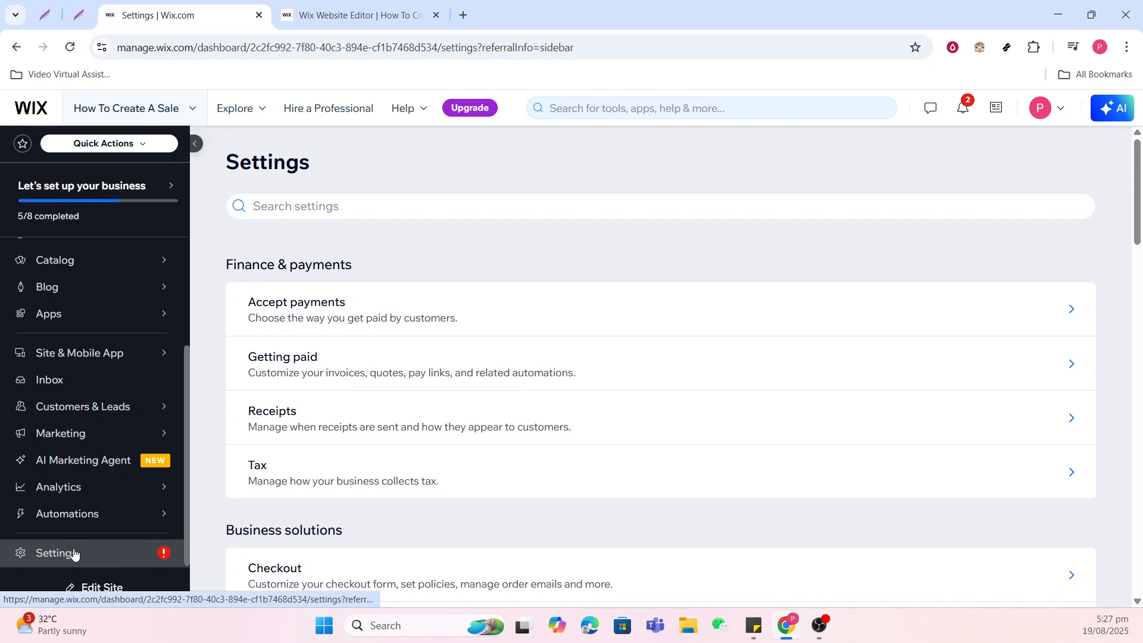
scroll(454, 330, "down", 4)
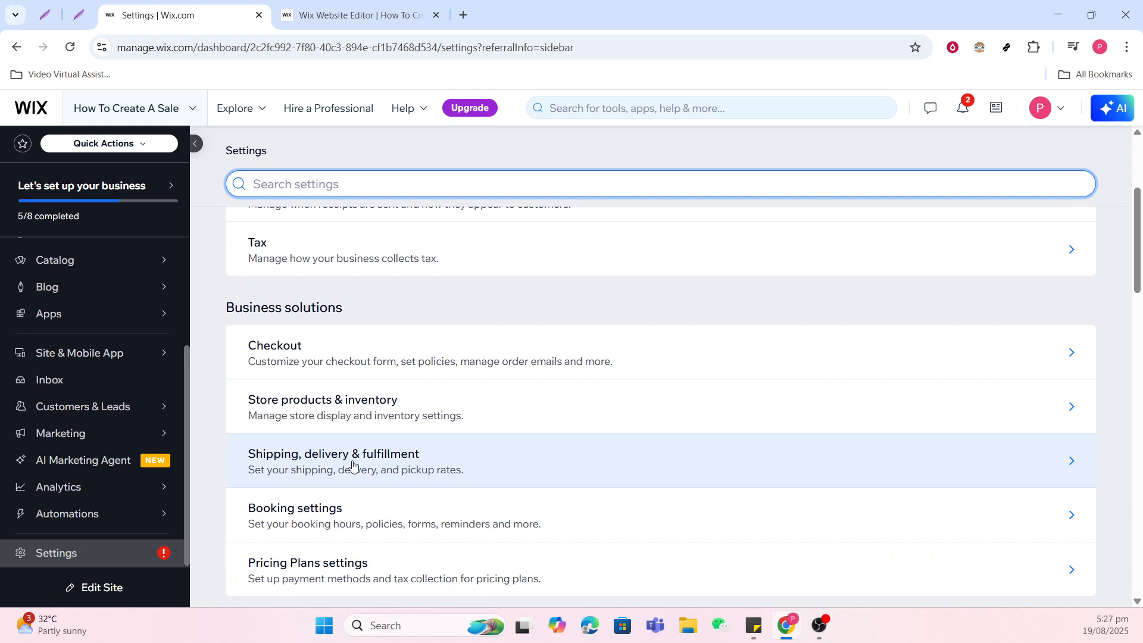
left_click(314, 470)
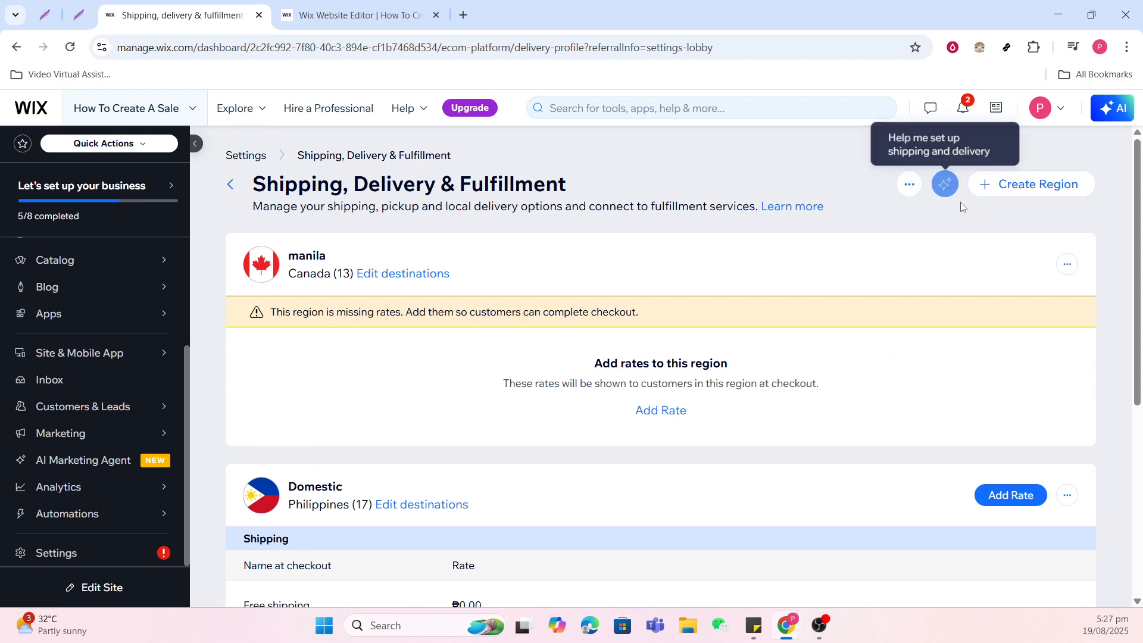
Create a shipping region named sdfd with Armenia and Argentina as destinations, and proceed to the delivery method choice
left_click(1015, 192)
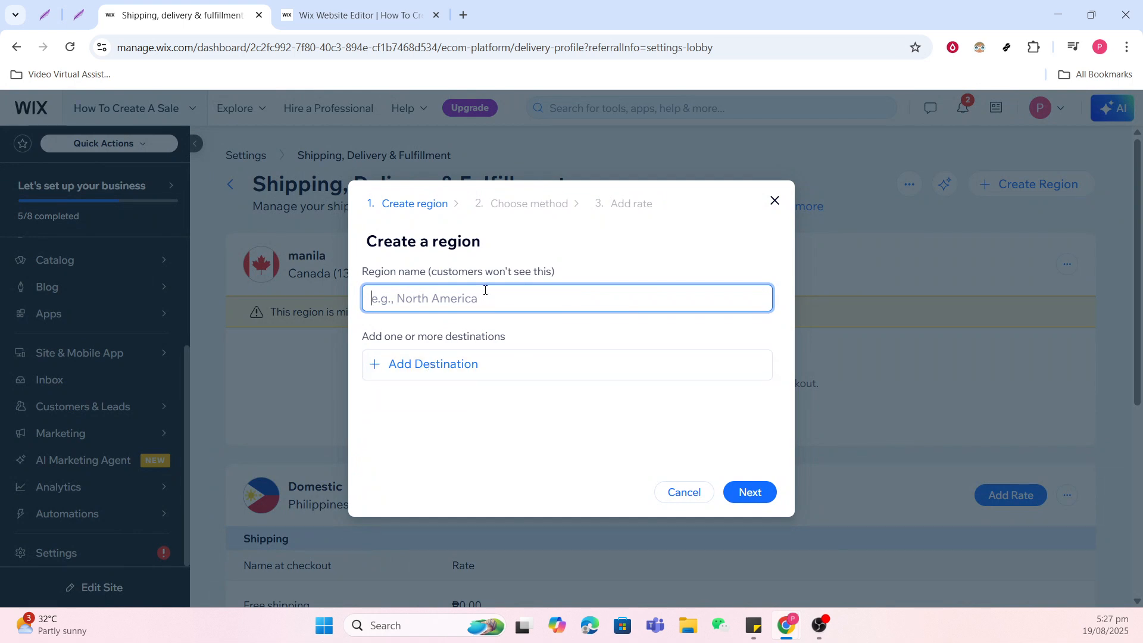
type("sdfd")
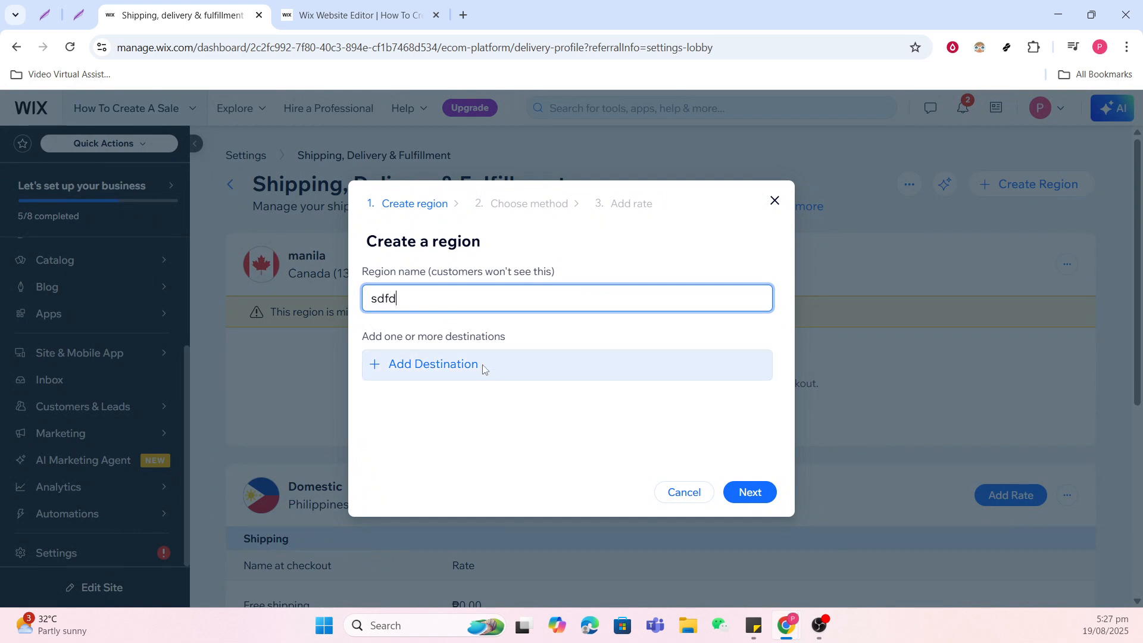
left_click(482, 366)
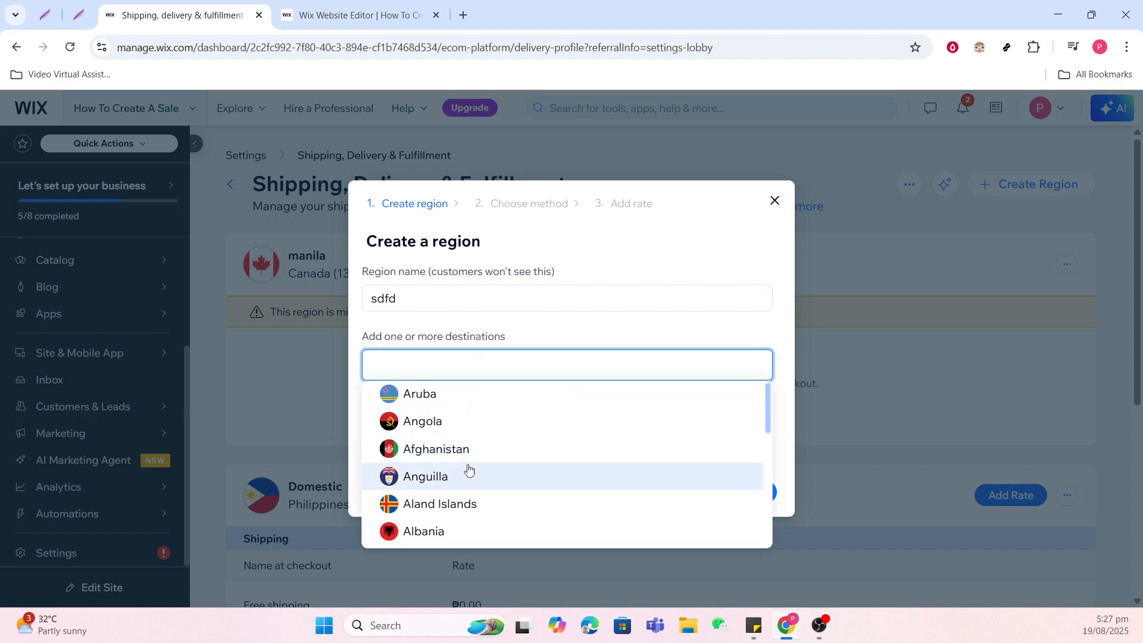
scroll(469, 470, "down", 3)
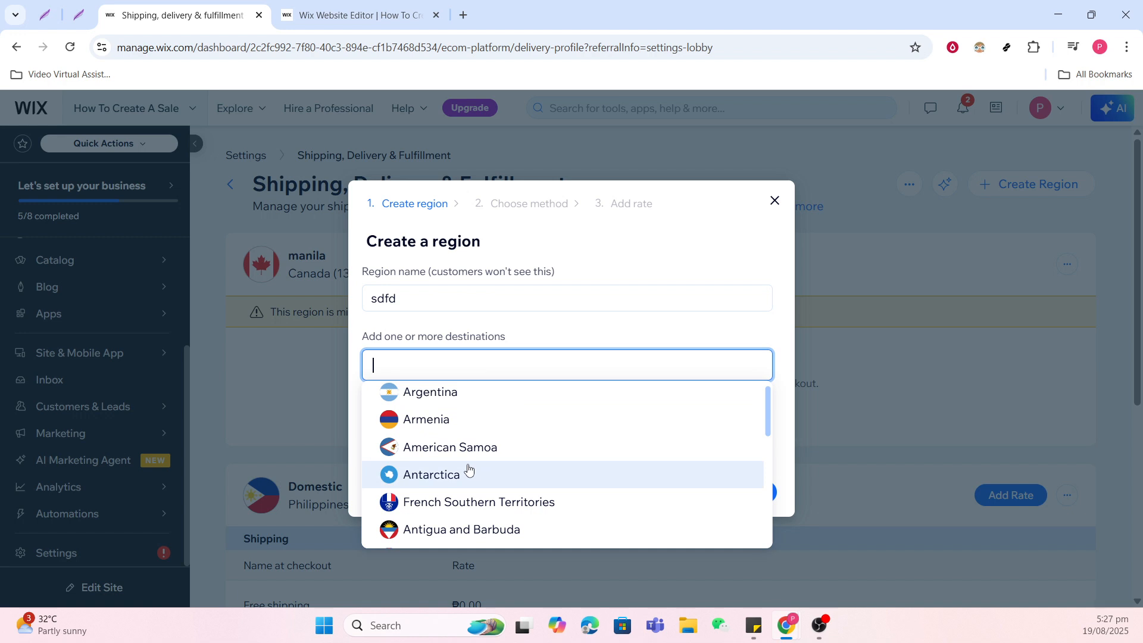
left_click(459, 423)
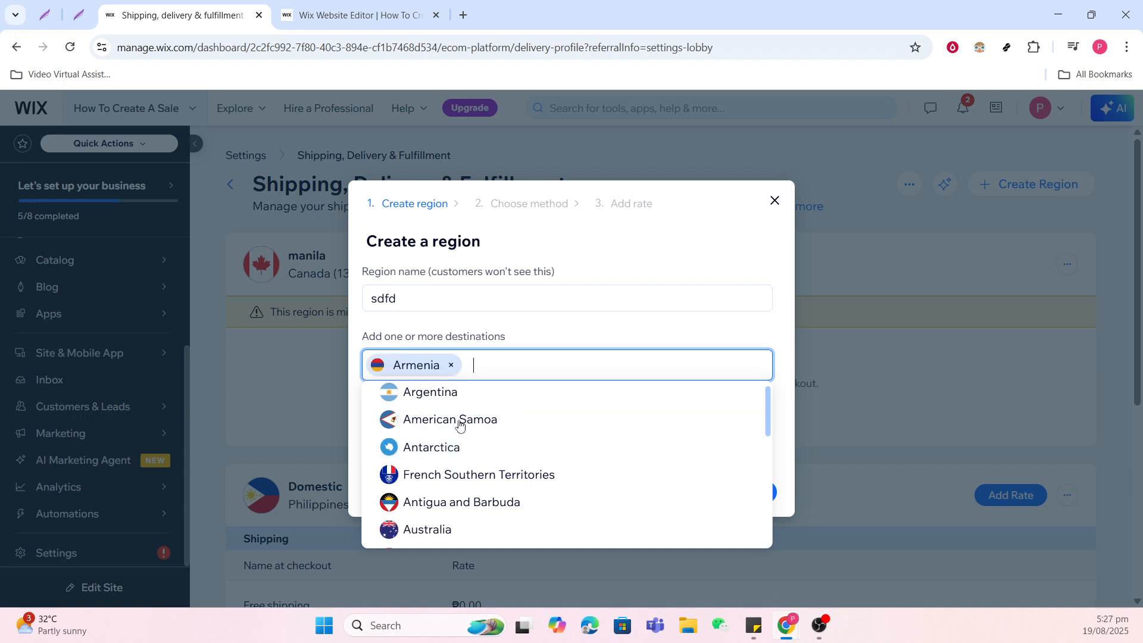
left_click(461, 392)
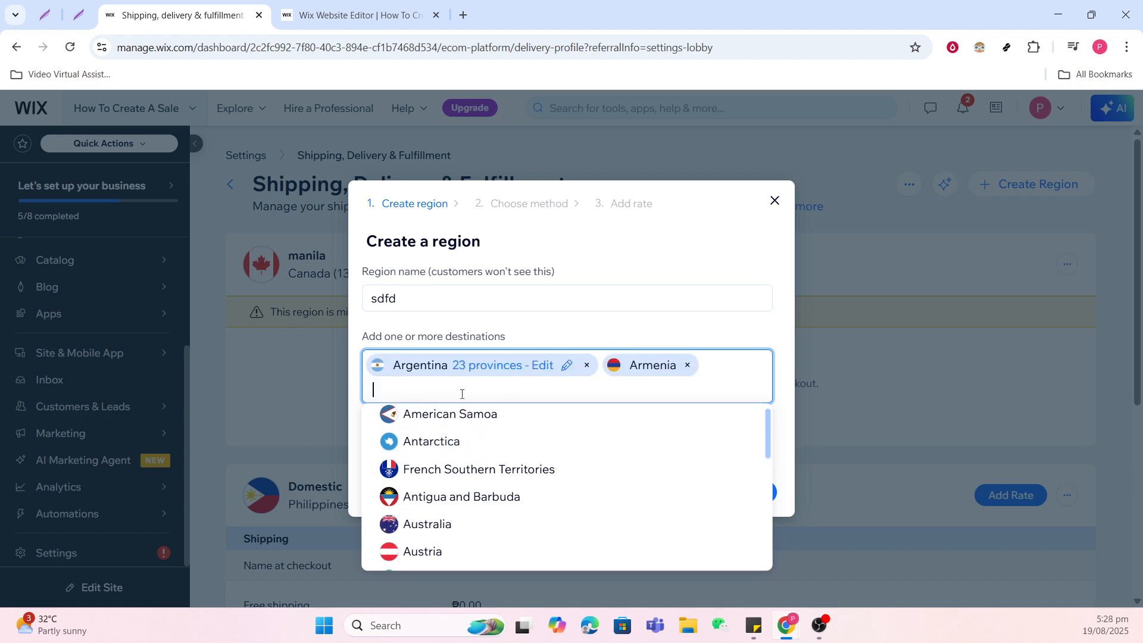
left_click(644, 288)
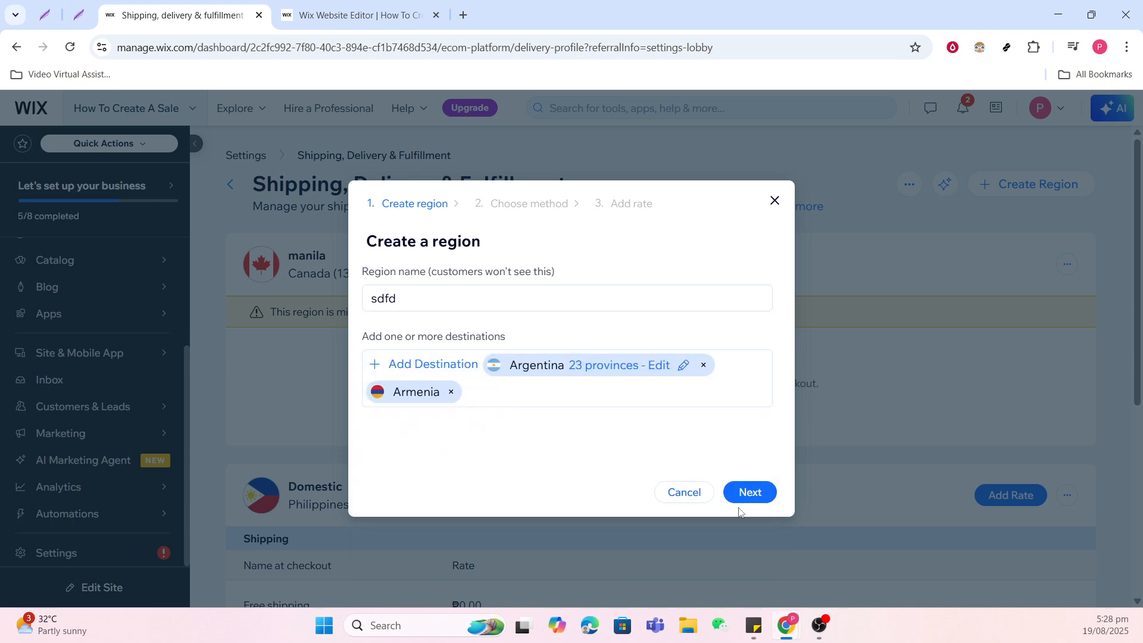
left_click(743, 492)
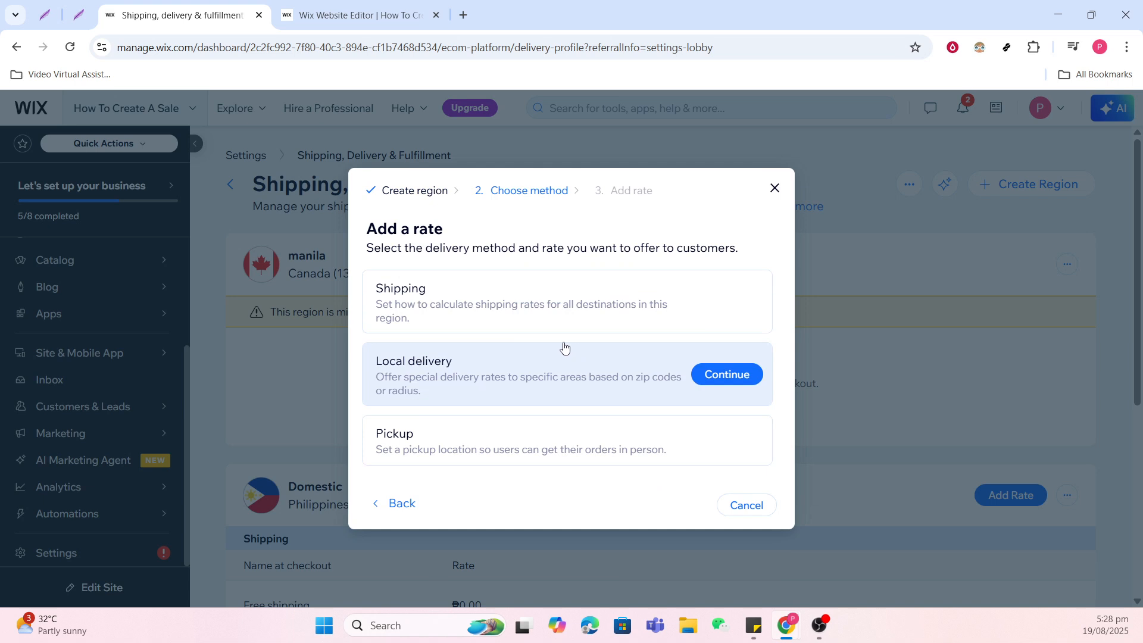
Choose Shipping as the region's delivery method and set the rate calculation to Free shipping
left_click(417, 291)
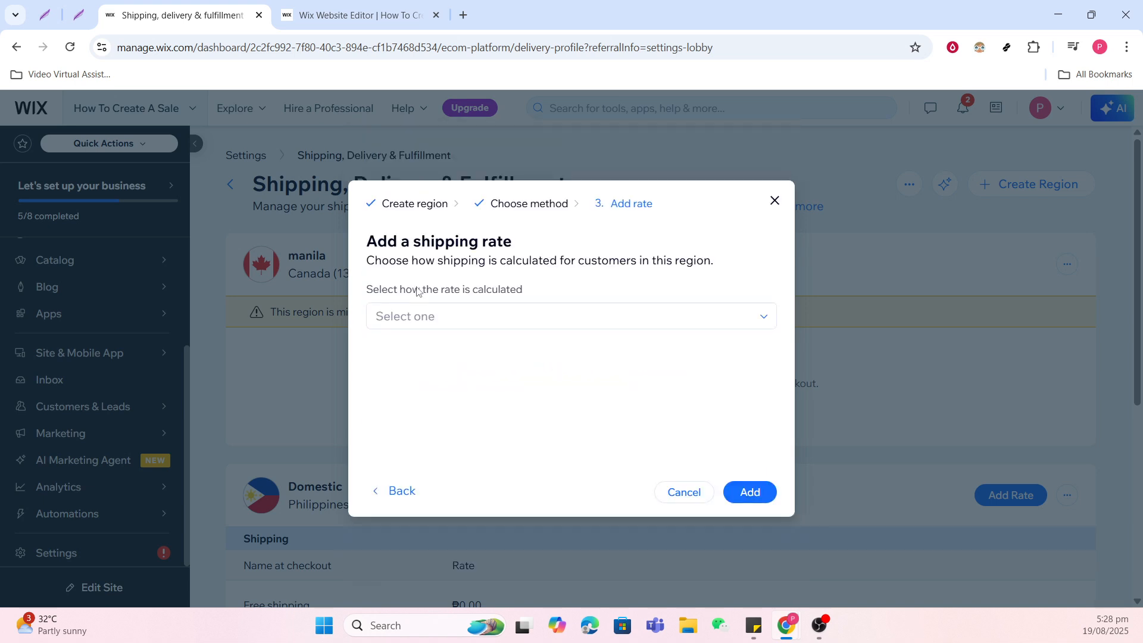
left_click(432, 330)
left_click(439, 357)
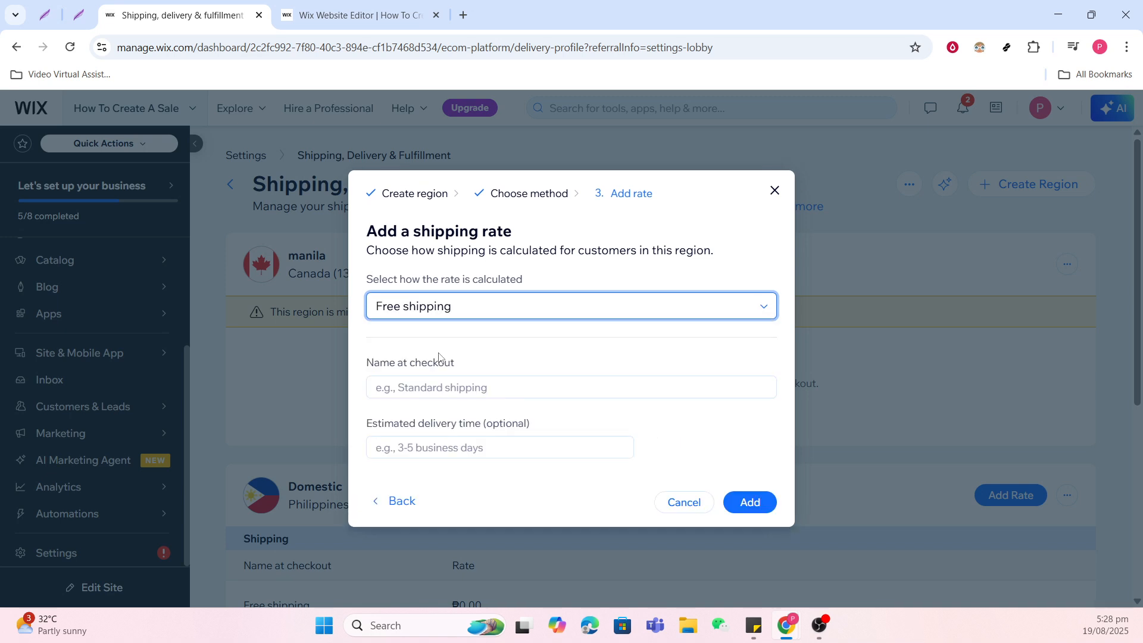
Switch the rate calculation to Flat rate, try 5652 as the rate at checkout, and clear that amount
left_click(455, 304)
left_click(451, 387)
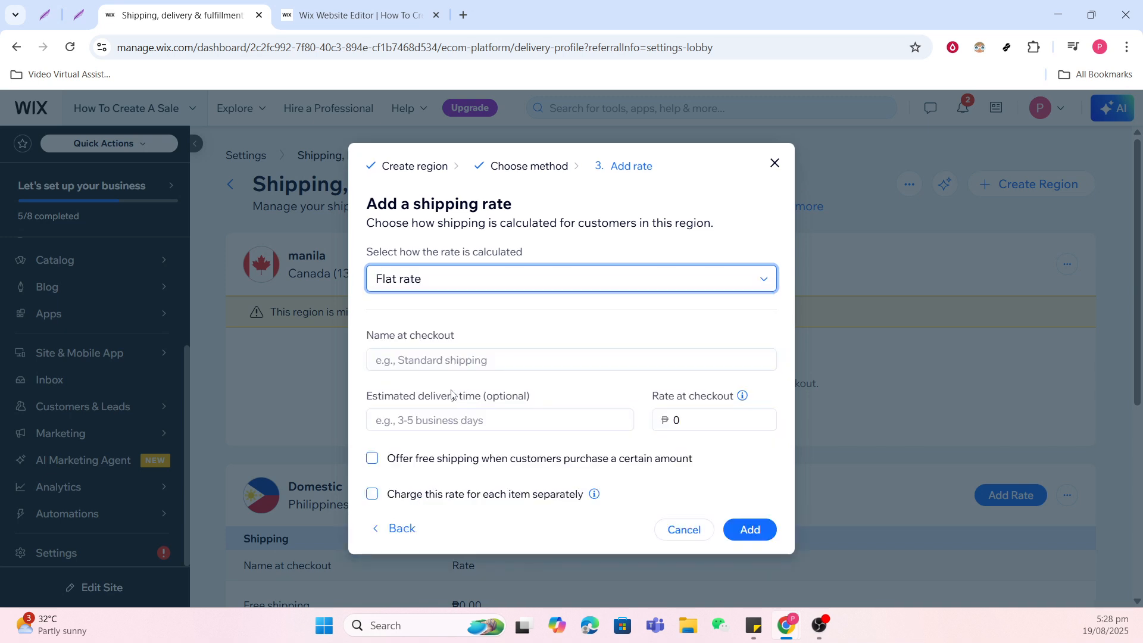
left_click(694, 424)
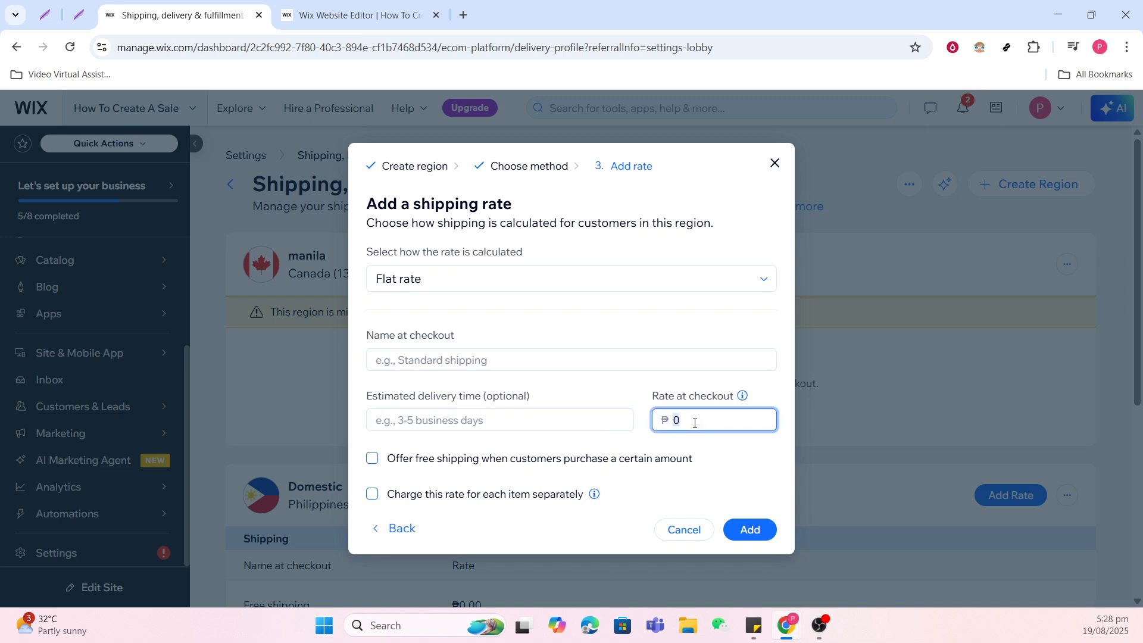
type("5652")
key("BackSpace")
key("BackSpace")
key("BackSpace")
key("BackSpace")
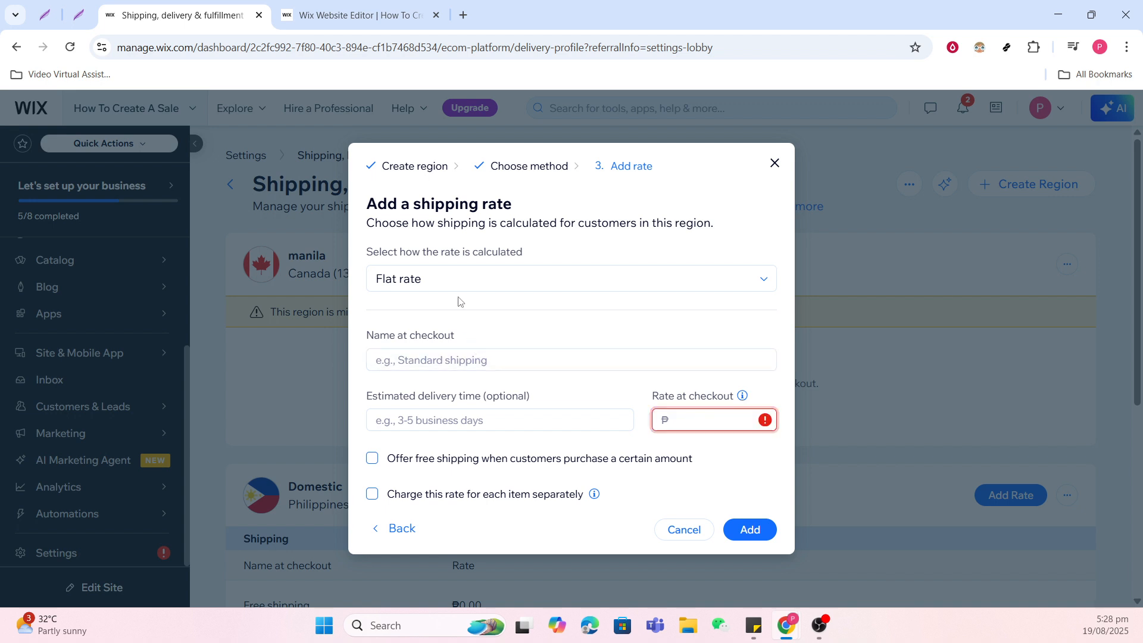
Switch the calculation to Rate by weight, with the first range up to 4 kg and the second up to 24 kg
left_click(457, 278)
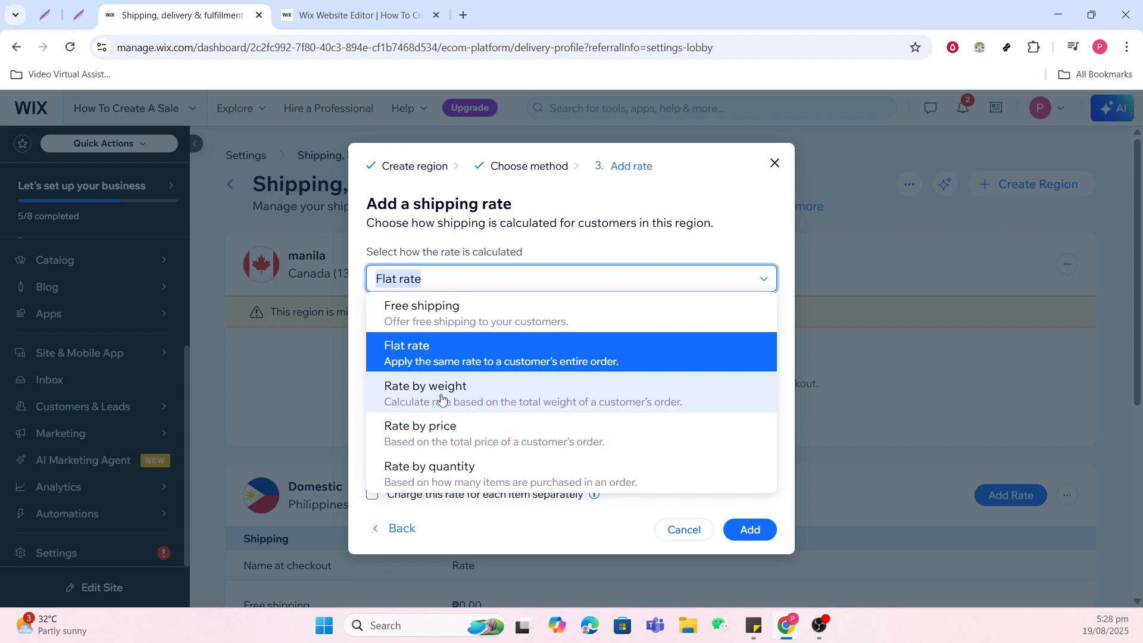
left_click(440, 396)
scroll(586, 444, "down", 3)
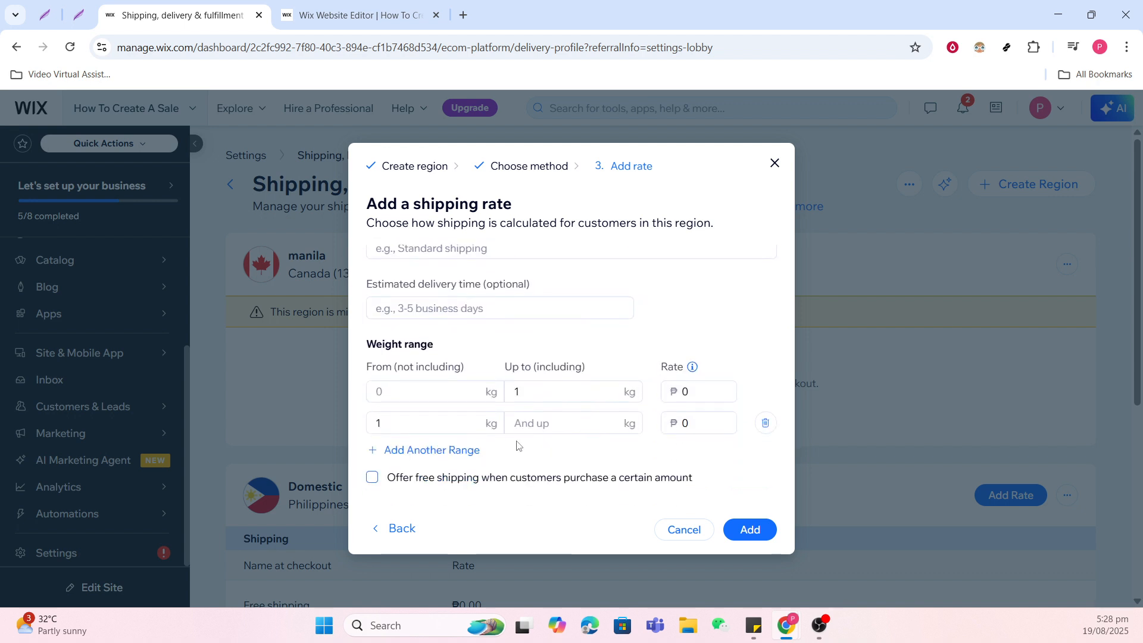
left_click(553, 428)
type("24")
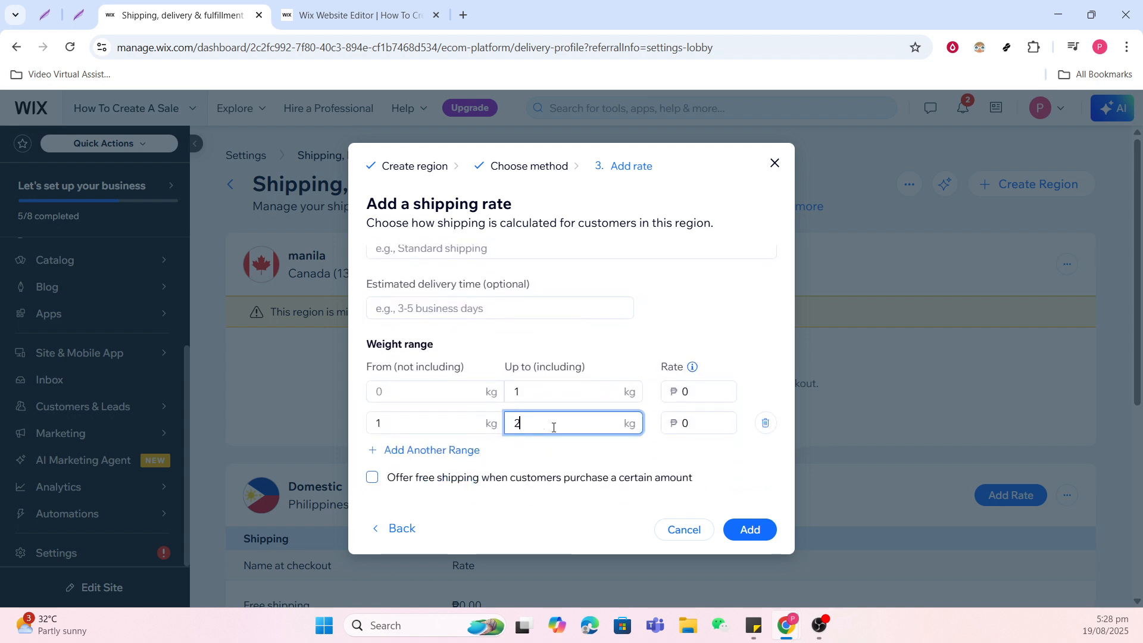
left_click(585, 394)
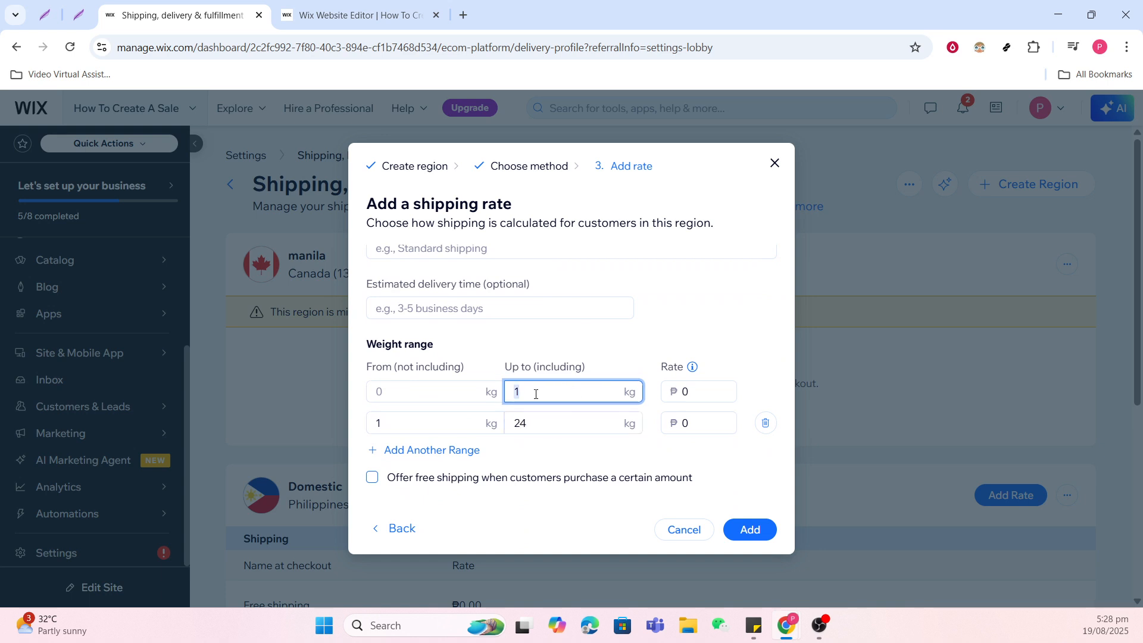
type("4")
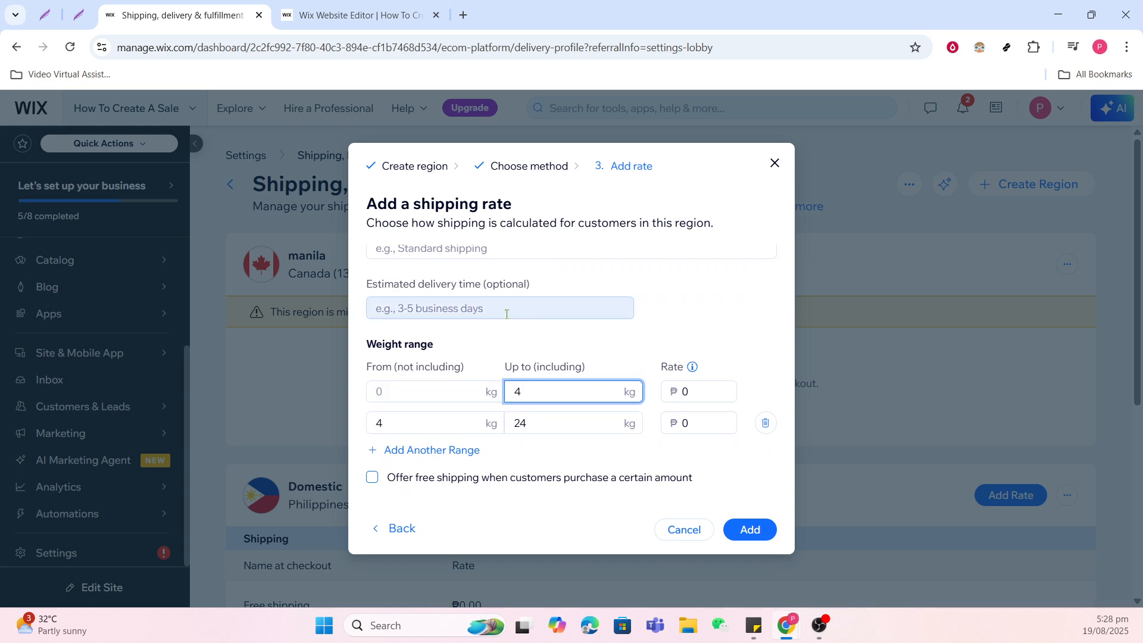
Switch the shipping calculation to Rate by price and review its price range fields
scroll(506, 314, "up", 2)
left_click(497, 290)
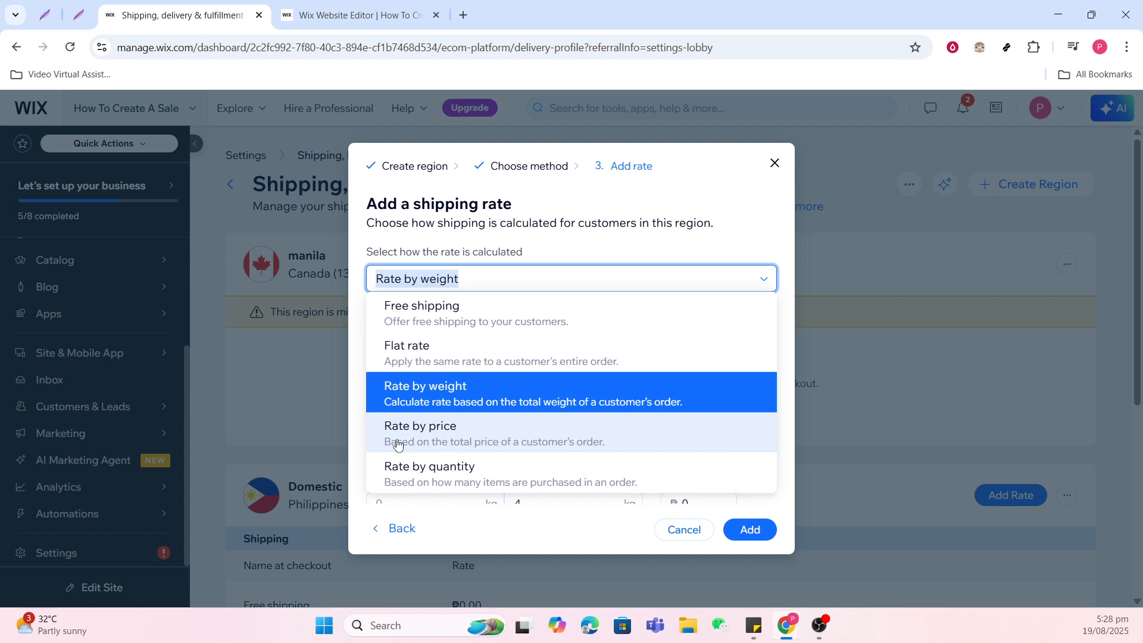
left_click(455, 447)
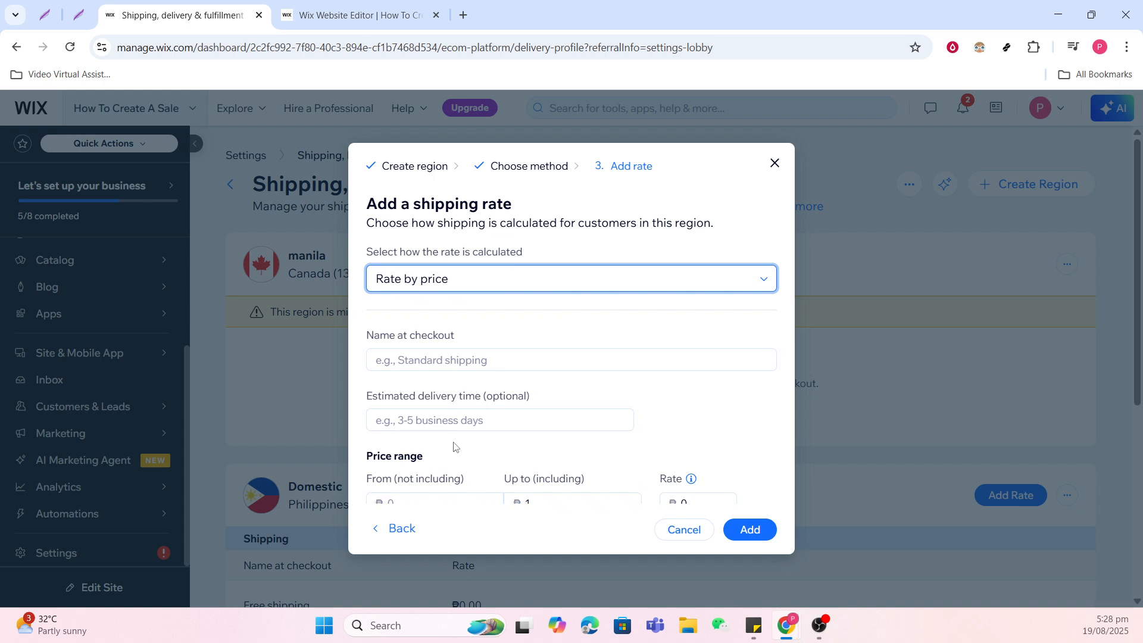
scroll(455, 447, "down", 2)
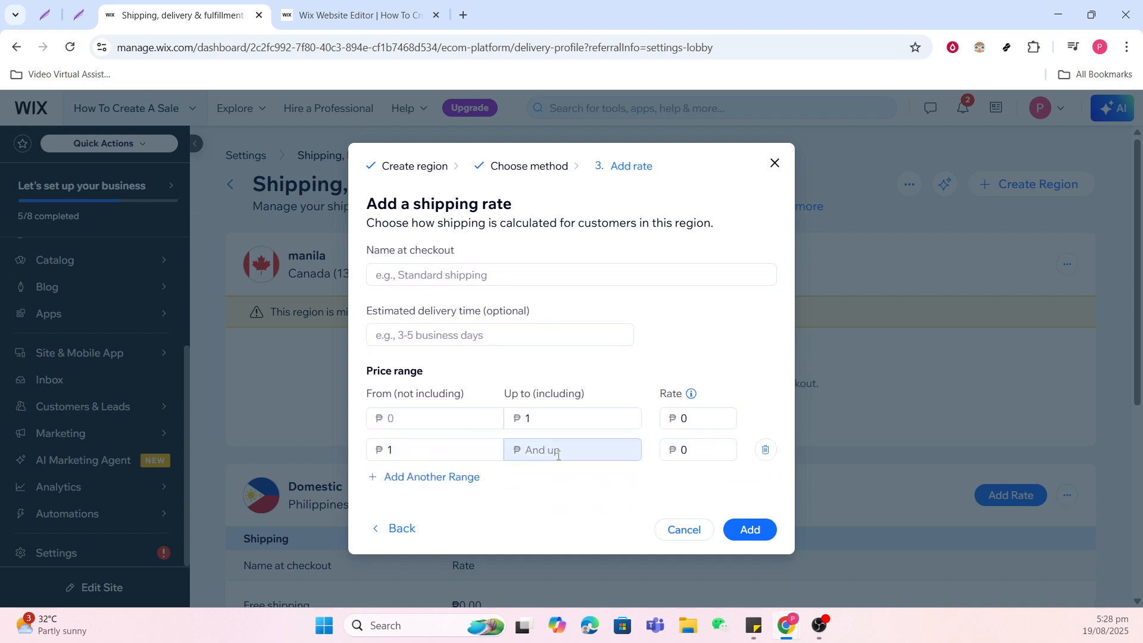
scroll(467, 381, "up", 2)
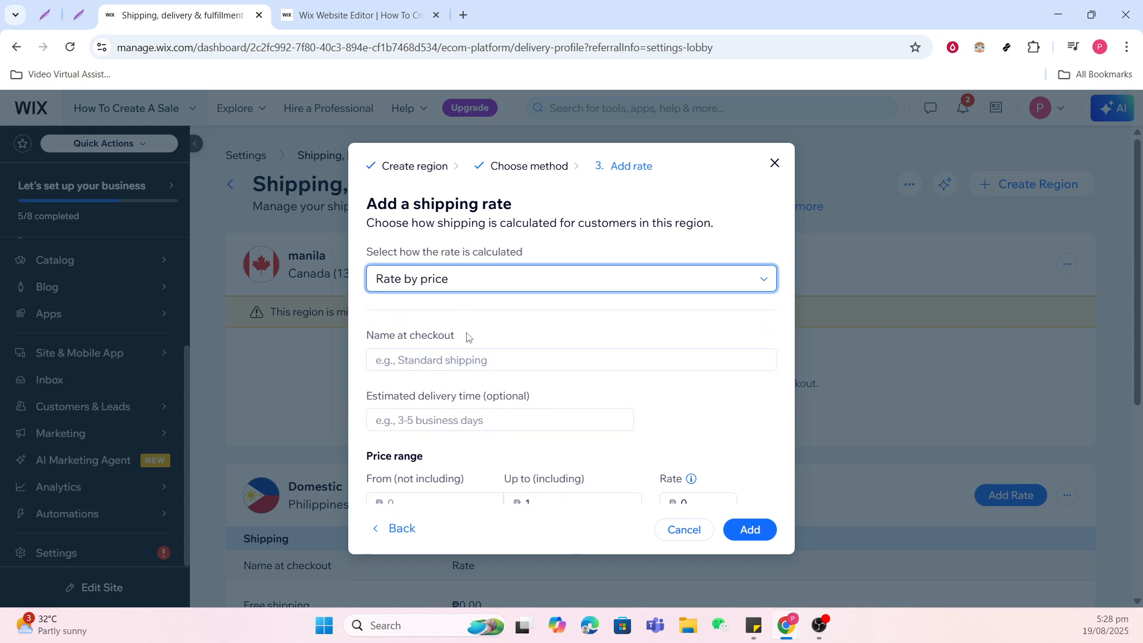
Switch the shipping calculation to Rate by quantity and try to add the rate without a checkout name
left_click(464, 288)
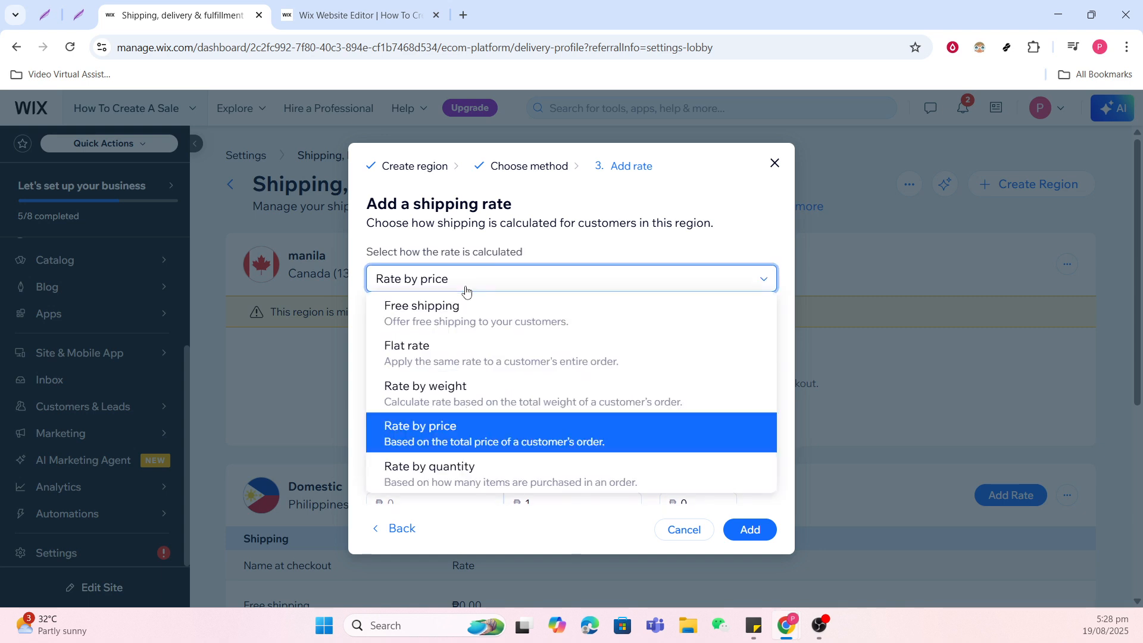
left_click(455, 482)
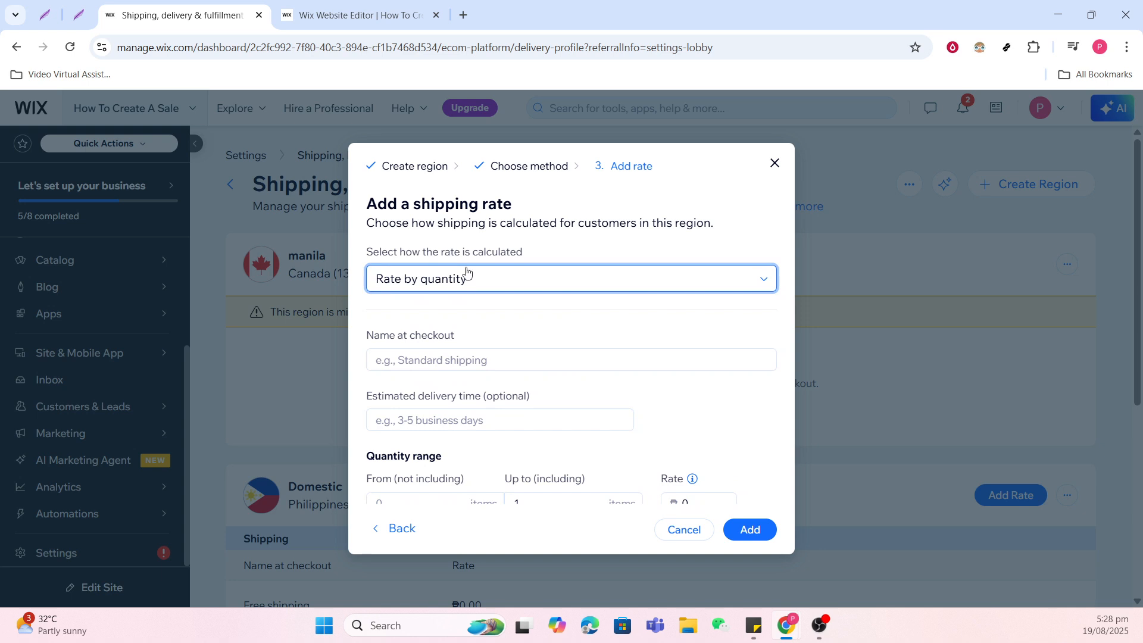
scroll(572, 387, "down", 2)
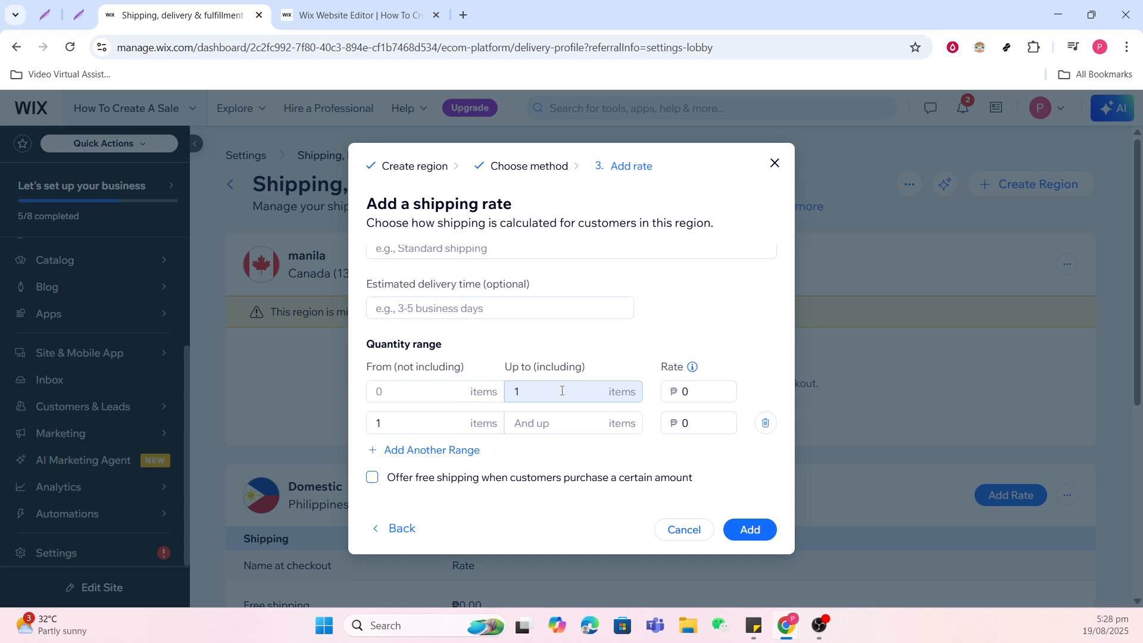
left_click(735, 539)
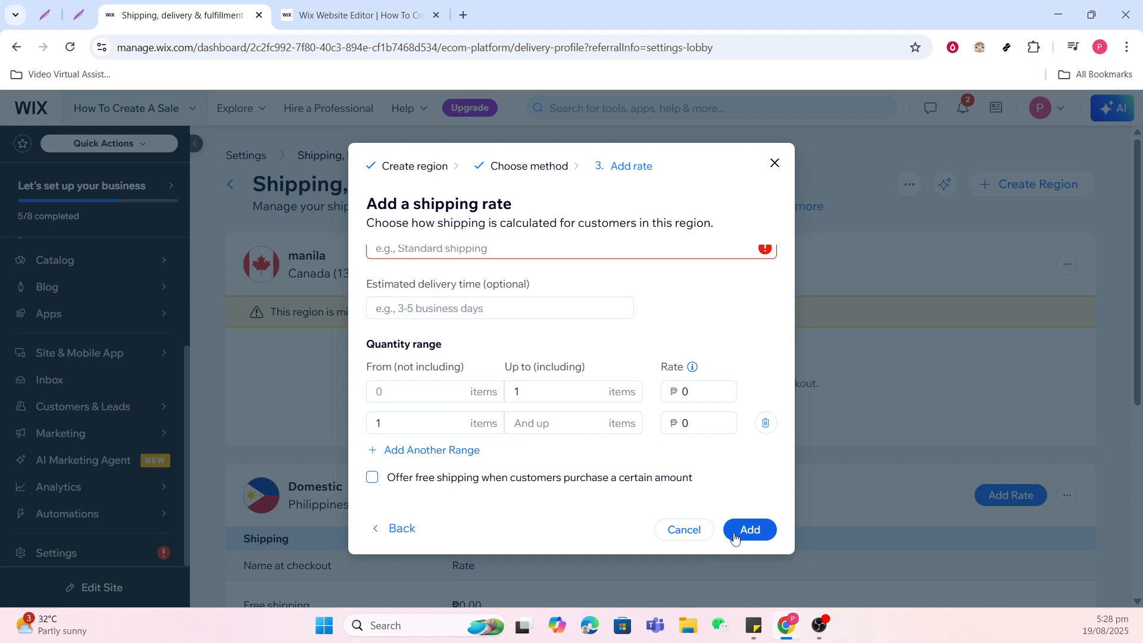